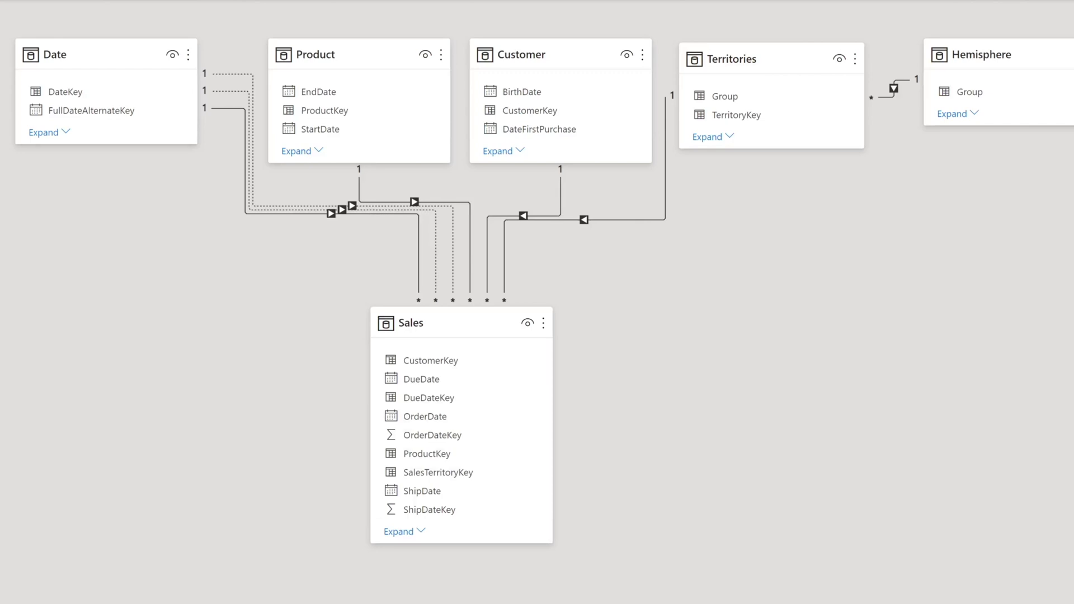
# Examine the Date dimension table and the Sales fact table in the model diagram
pyautogui.moveTo(476, 336)
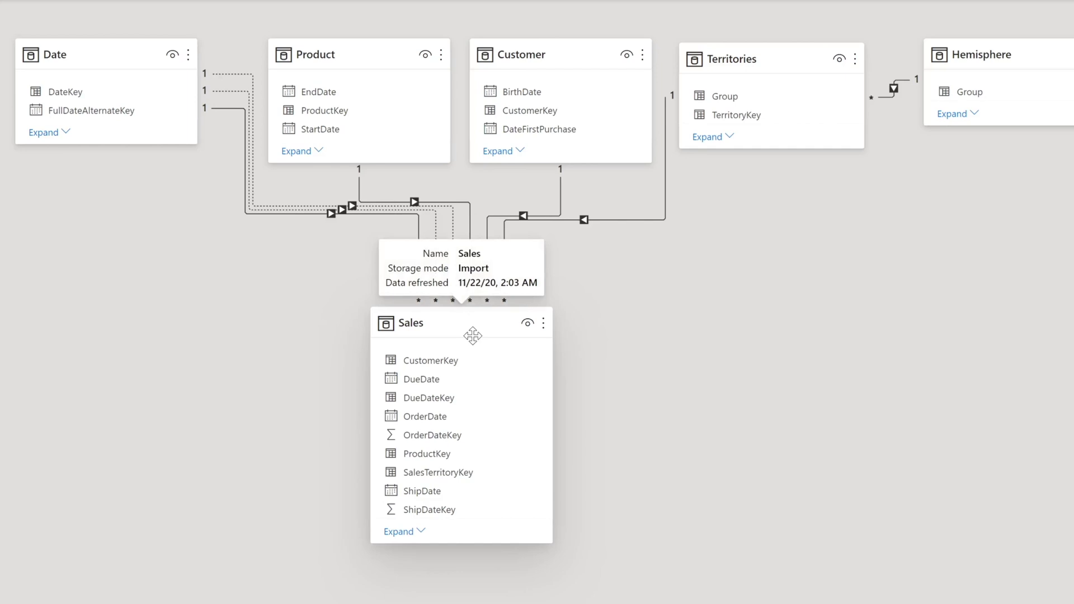
pyautogui.click(83, 53)
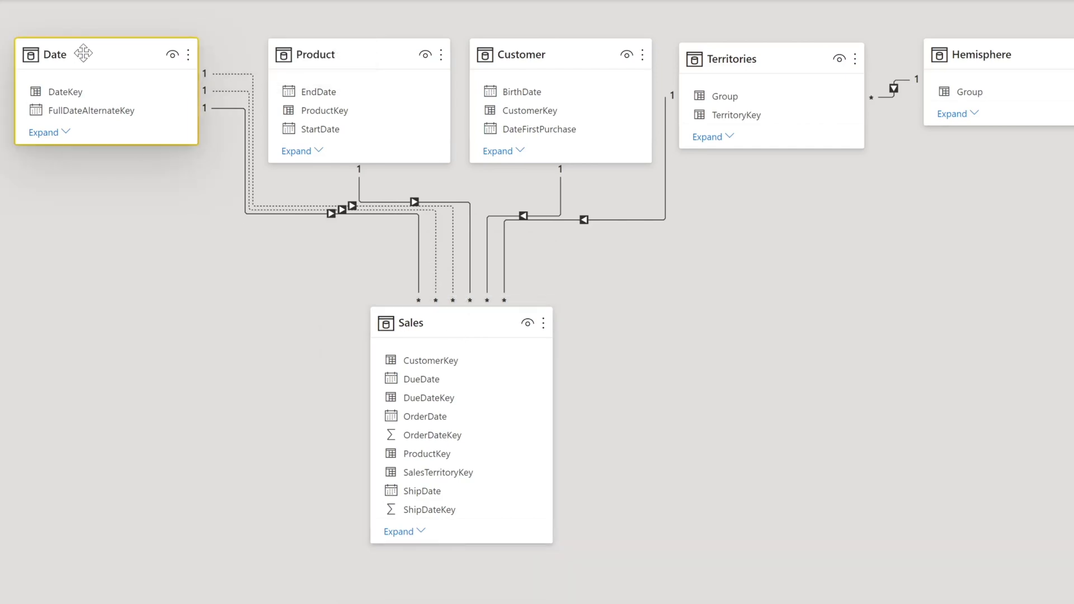
pyautogui.moveTo(796, 58)
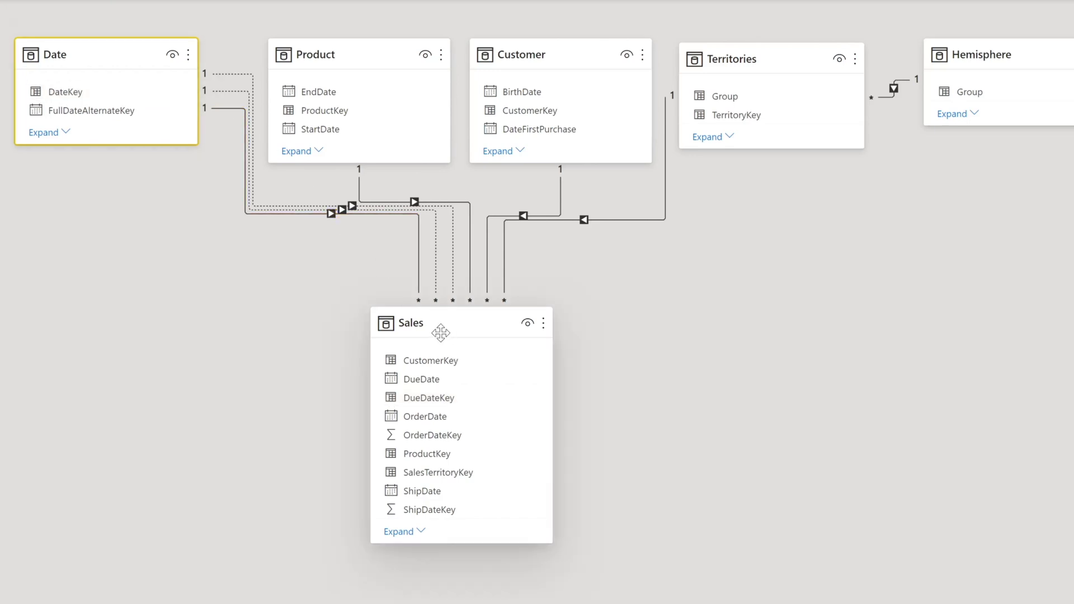
pyautogui.moveTo(438, 336)
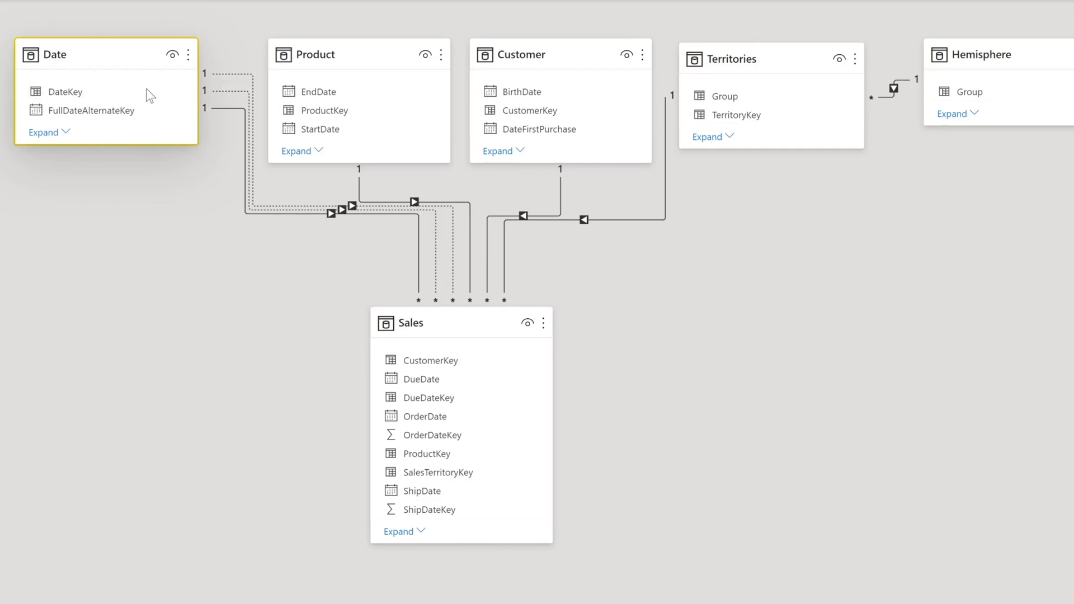
pyautogui.click(483, 333)
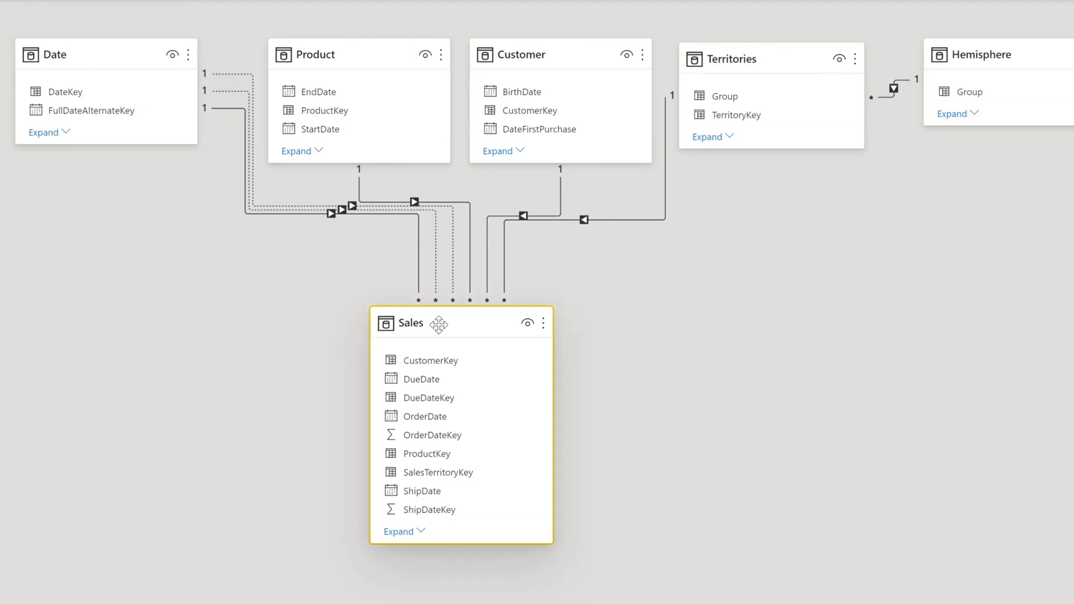
pyautogui.moveTo(441, 328)
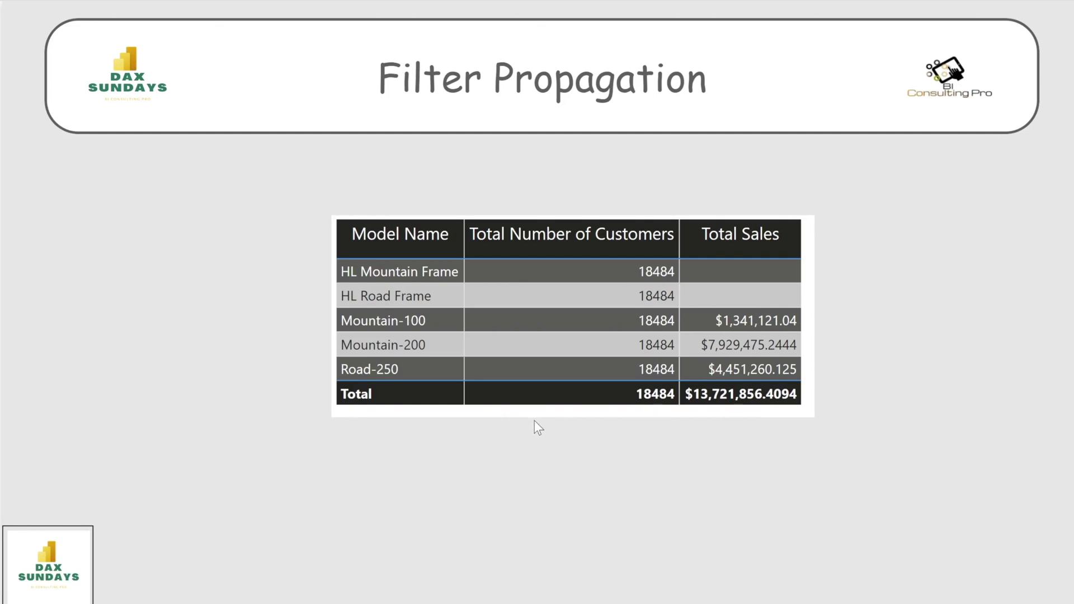
# Review the cardinality and cross filter direction of the relationship between Date's DateKey and Sales' OrderDateKey, and cancel the dialog without changes
pyautogui.click(473, 252)
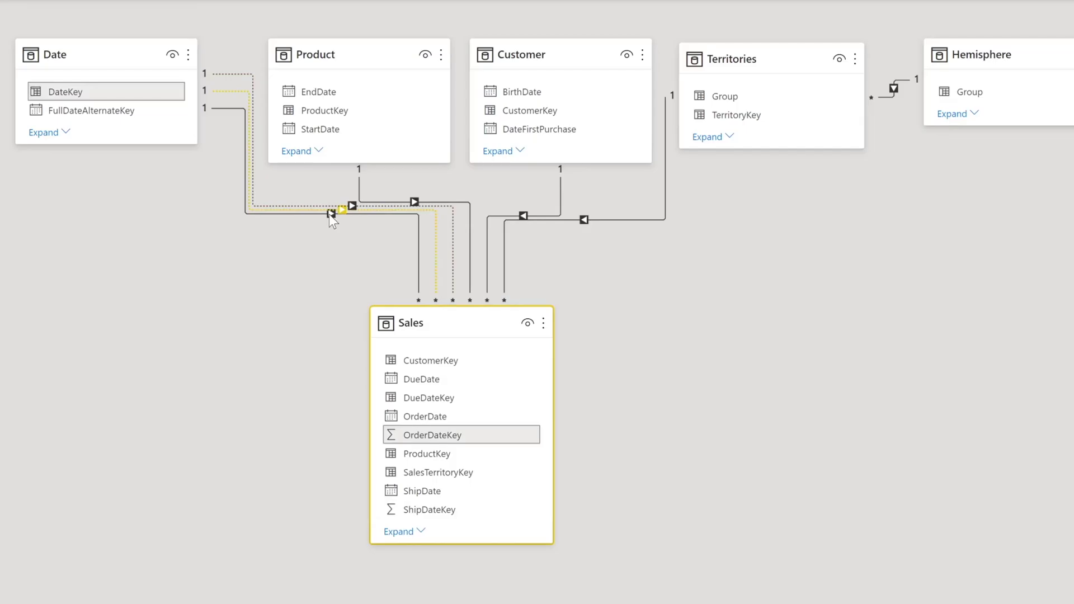
pyautogui.doubleClick(330, 216)
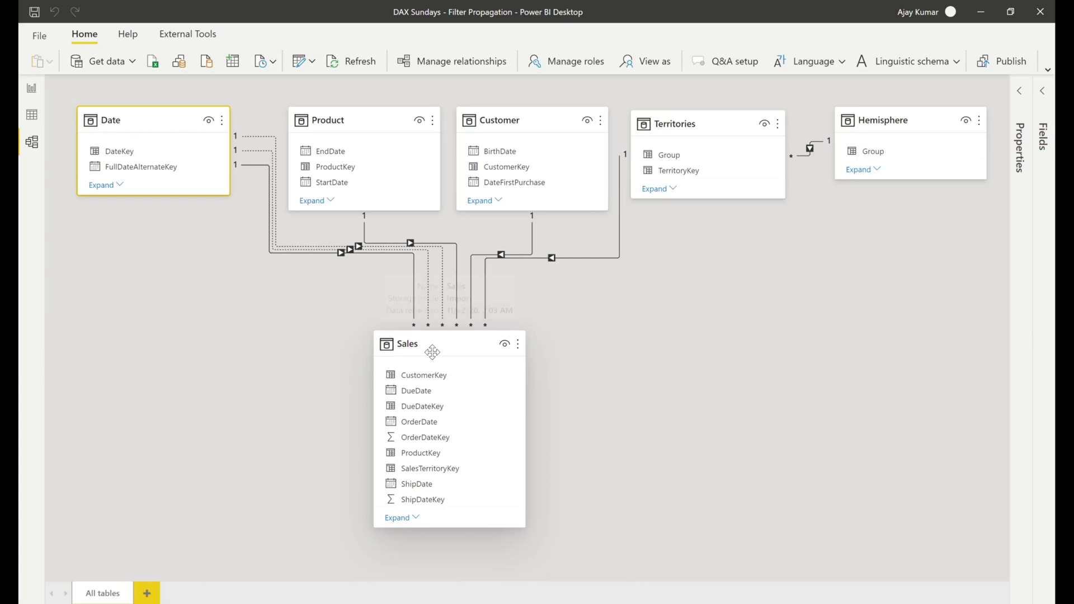
pyautogui.doubleClick(432, 352)
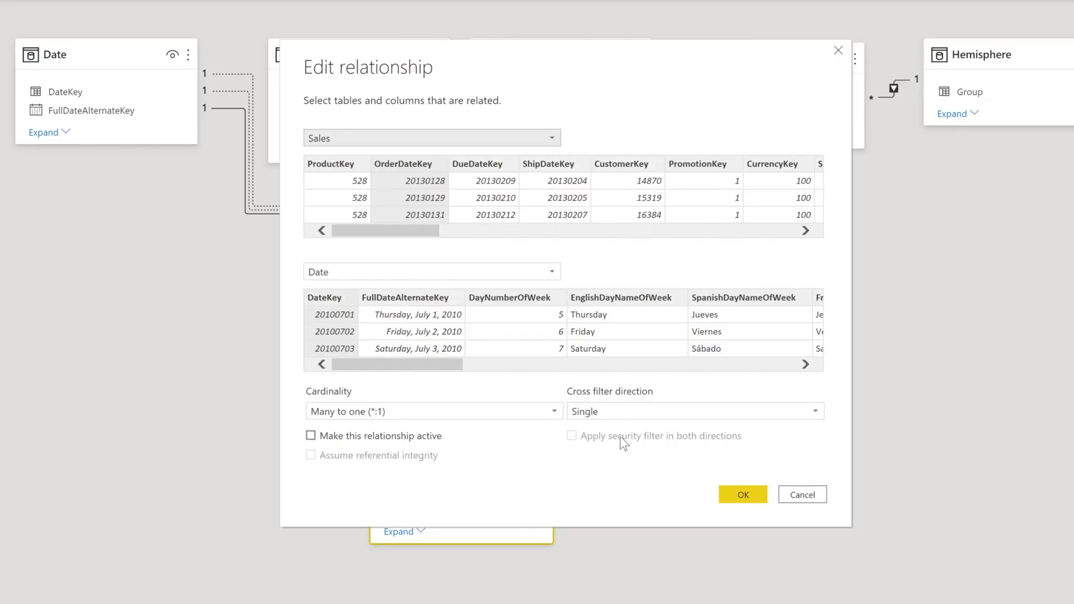
pyautogui.click(800, 497)
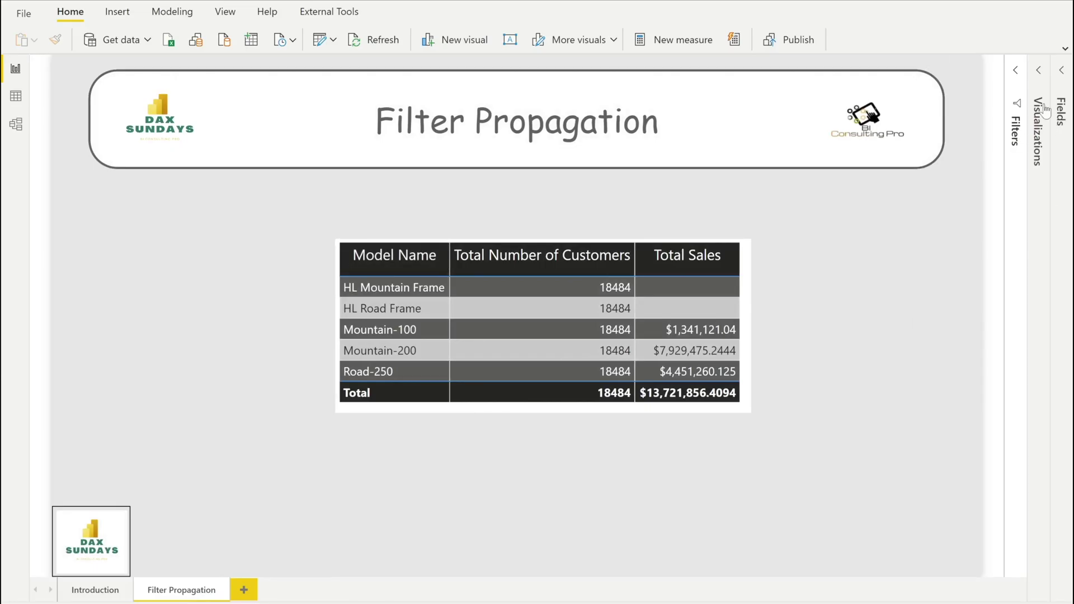
# Add a slicer to the Filter Propagation page beside the model table and populate it with the Product table's Size field
pyautogui.click(1037, 110)
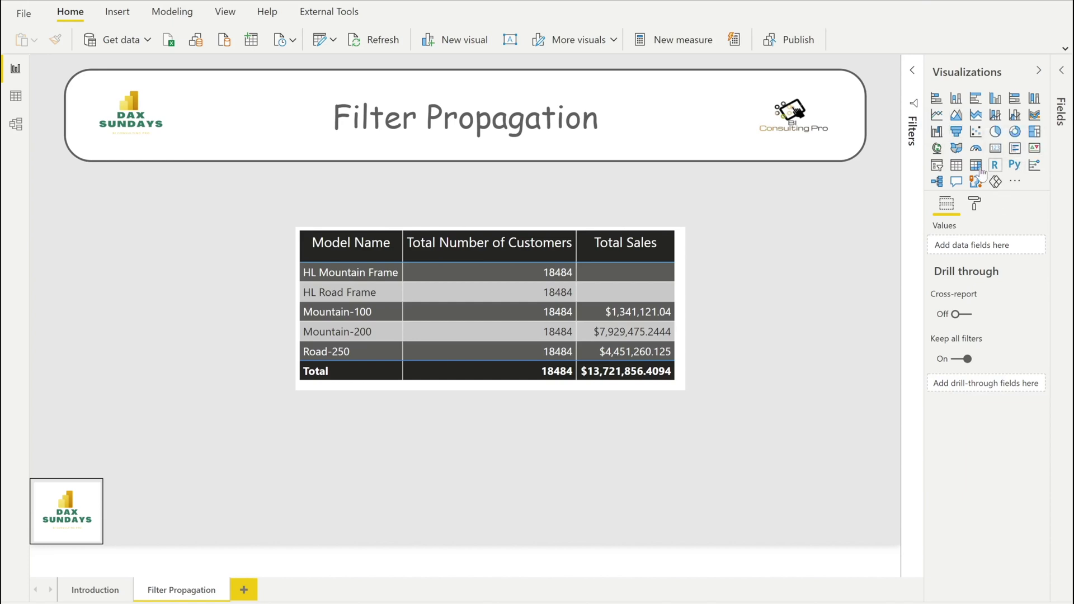
pyautogui.click(937, 165)
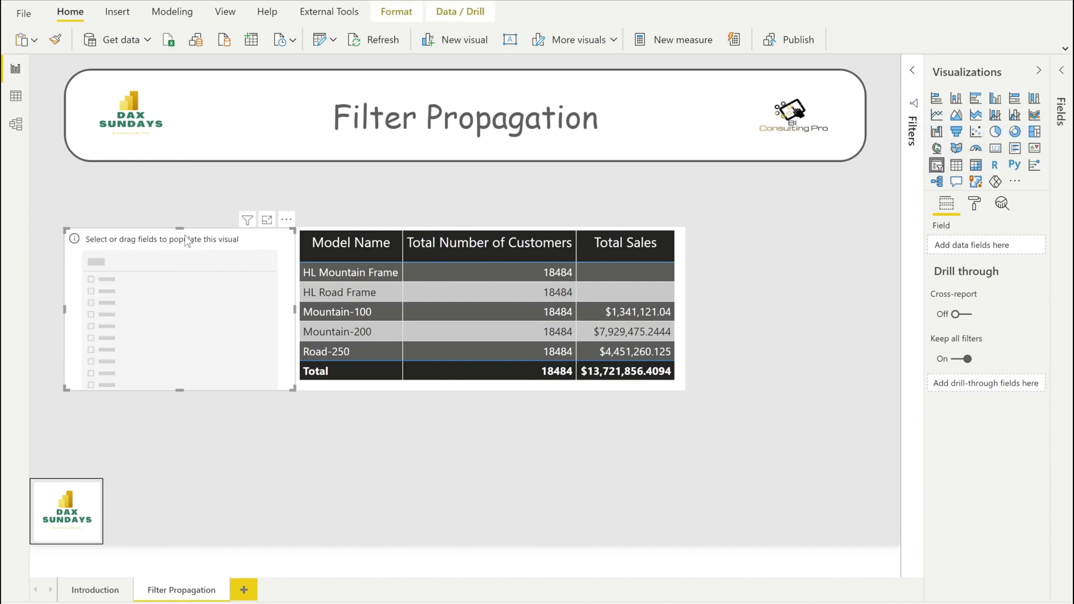
pyautogui.moveTo(128, 244); pyautogui.dragTo(94, 227)
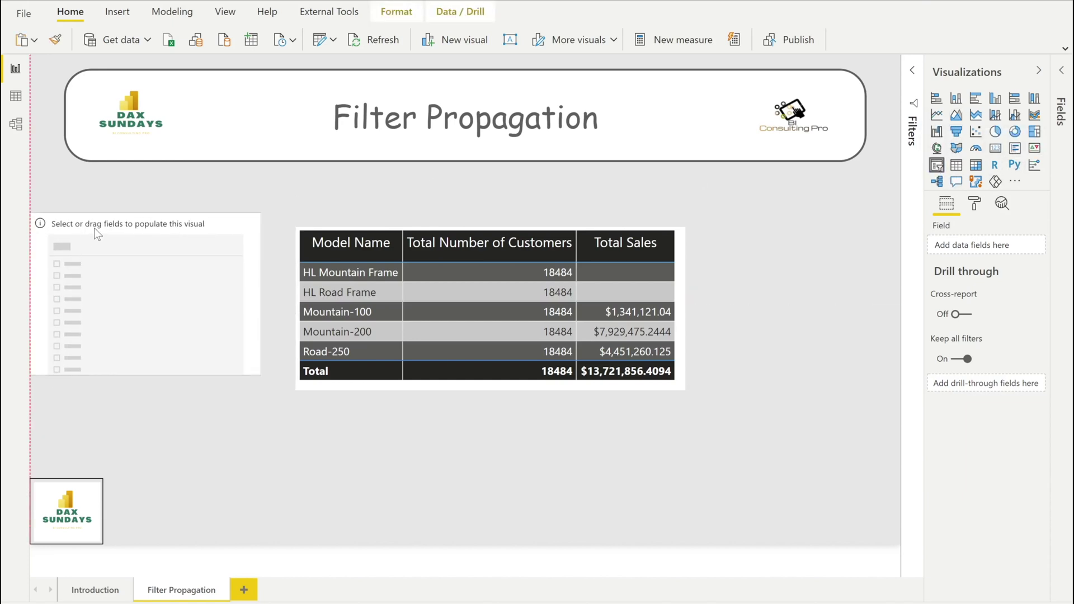
pyautogui.click(1063, 98)
pyautogui.write('size')
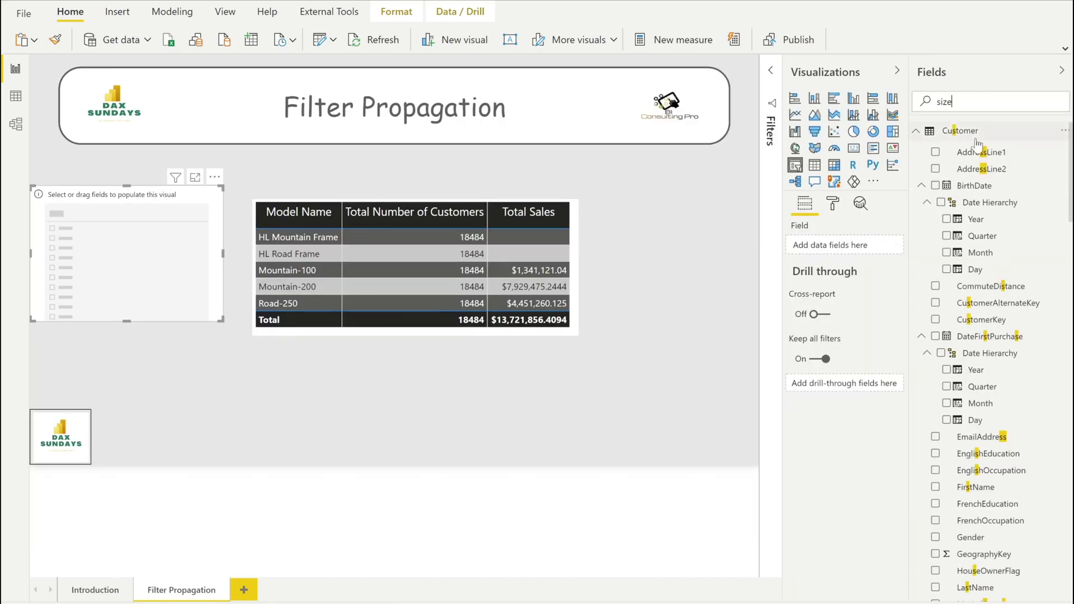
pyautogui.moveTo(876, 207); pyautogui.dragTo(837, 235)
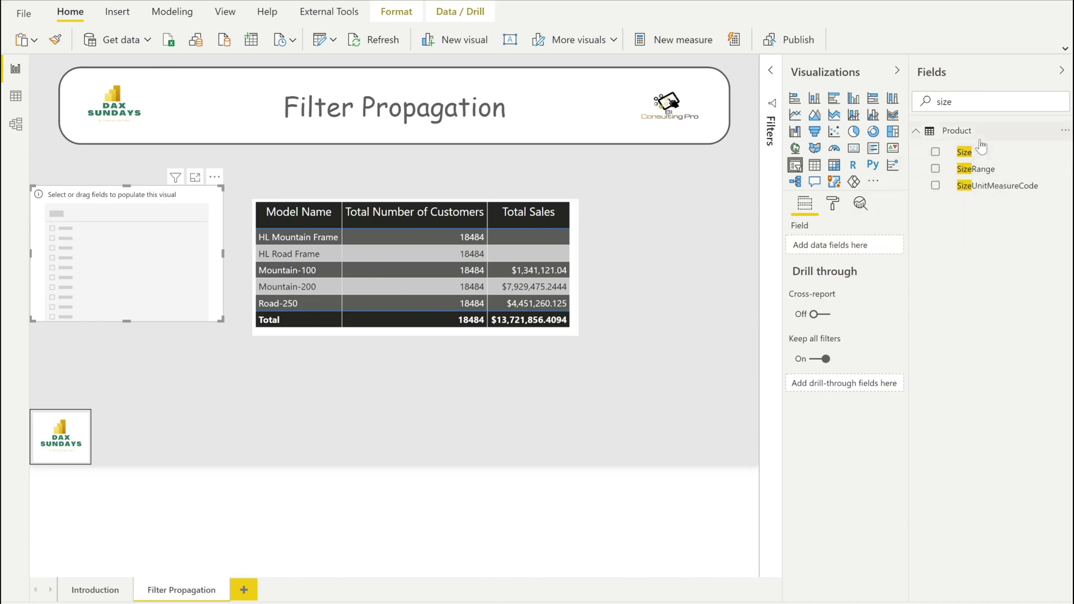
pyautogui.moveTo(961, 154); pyautogui.dragTo(833, 246)
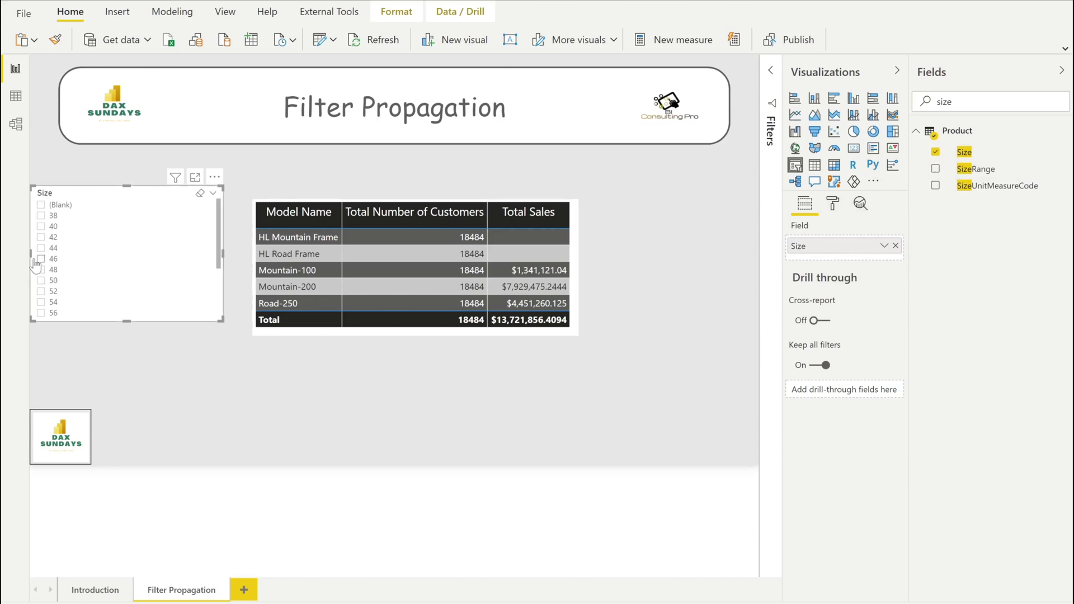
# Filter the table through the slicer by size 46 and afresh by size 52
pyautogui.click(41, 260)
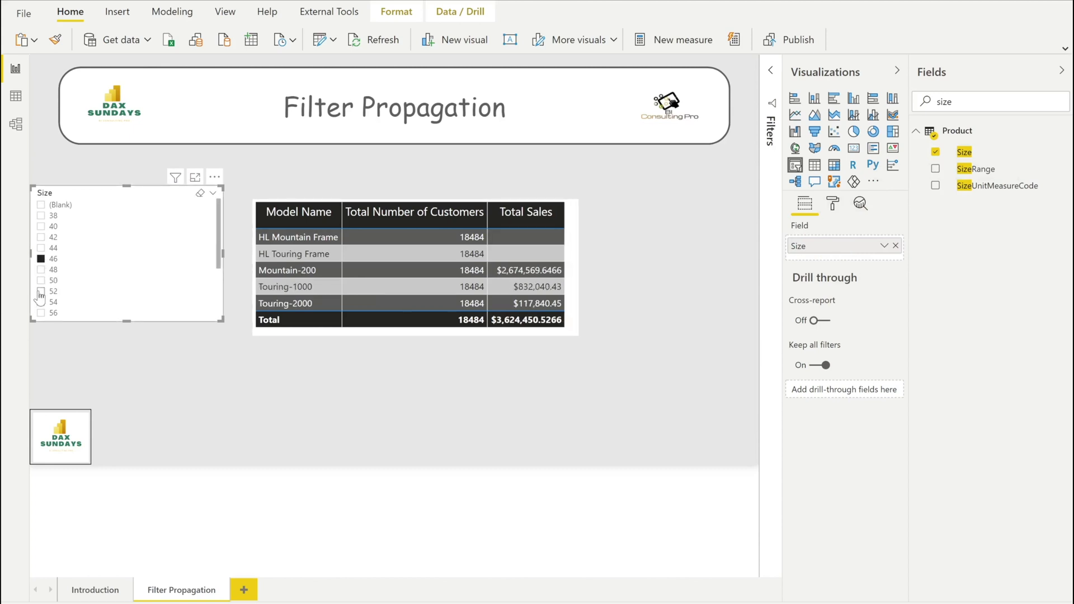
pyautogui.click(41, 291)
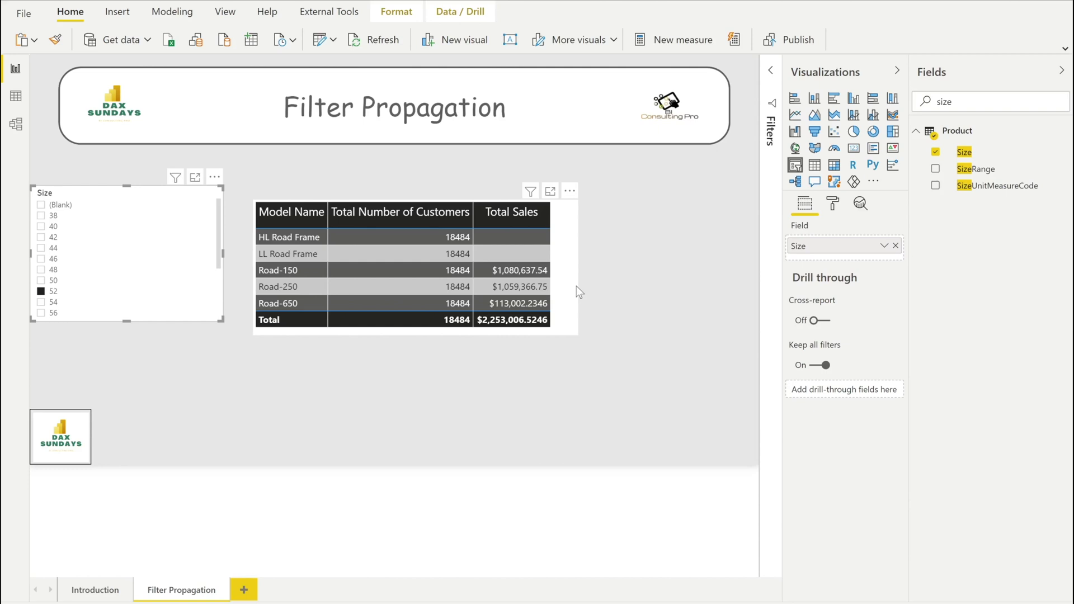
# Examine the Product and Sales tables in the model diagram and the ProductKey relationship that links them
pyautogui.click(392, 15)
pyautogui.click(86, 45)
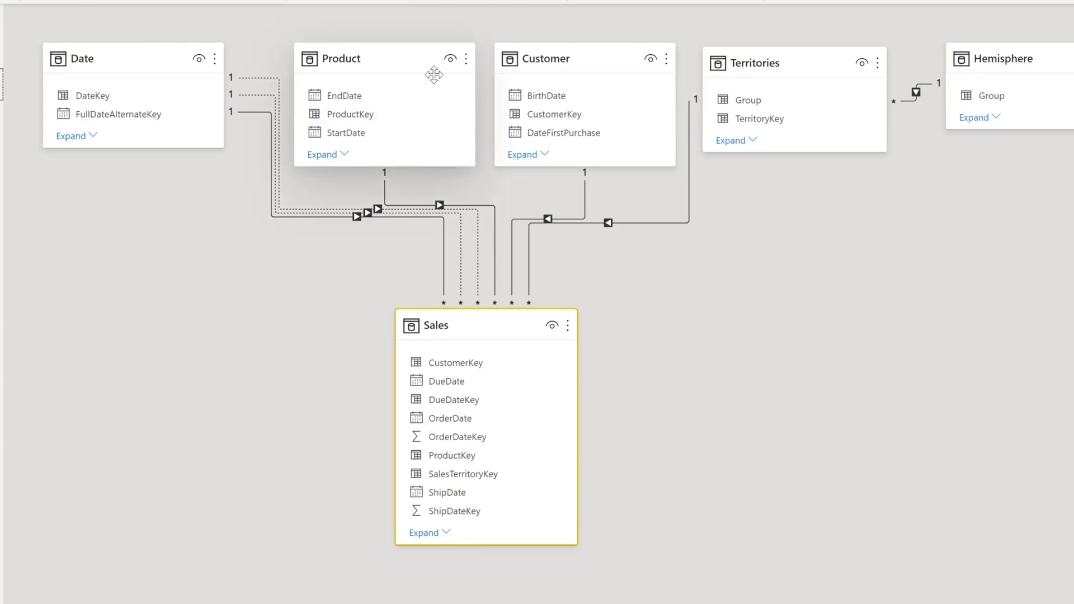
pyautogui.click(401, 66)
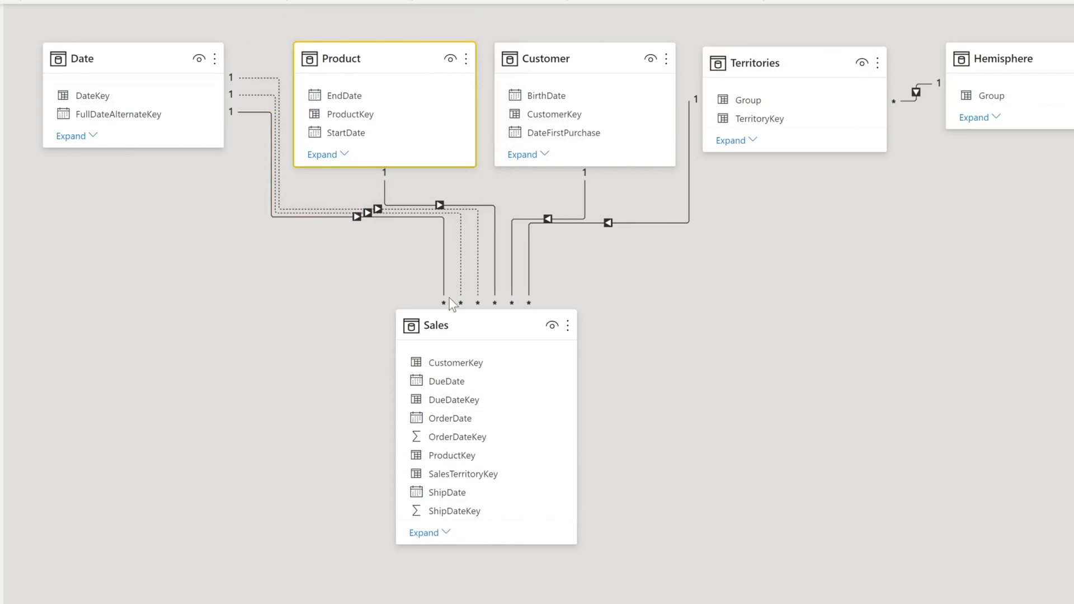
pyautogui.click(448, 322)
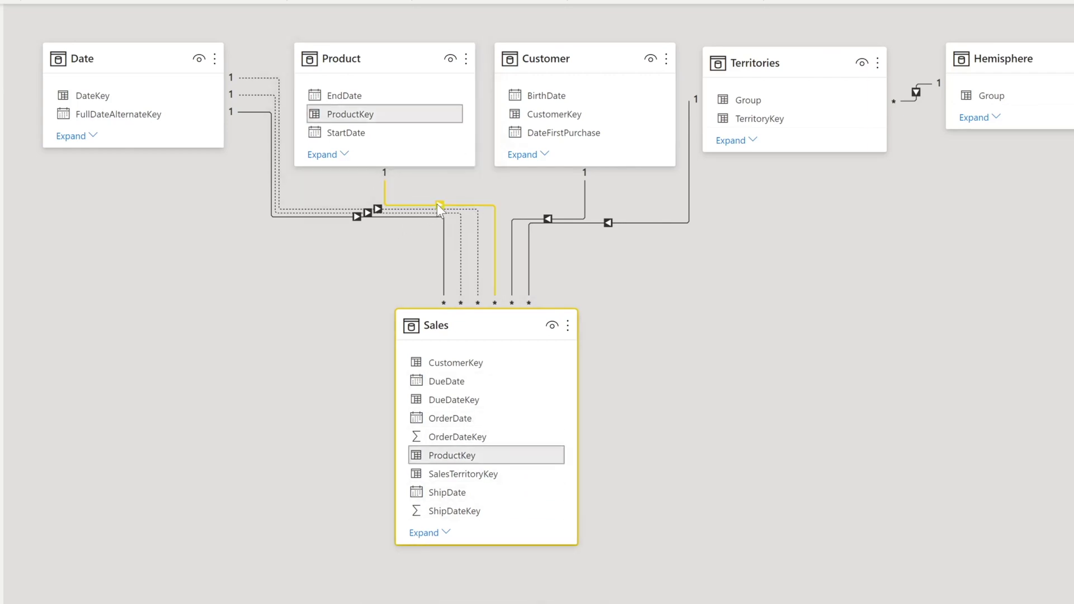
pyautogui.moveTo(489, 324)
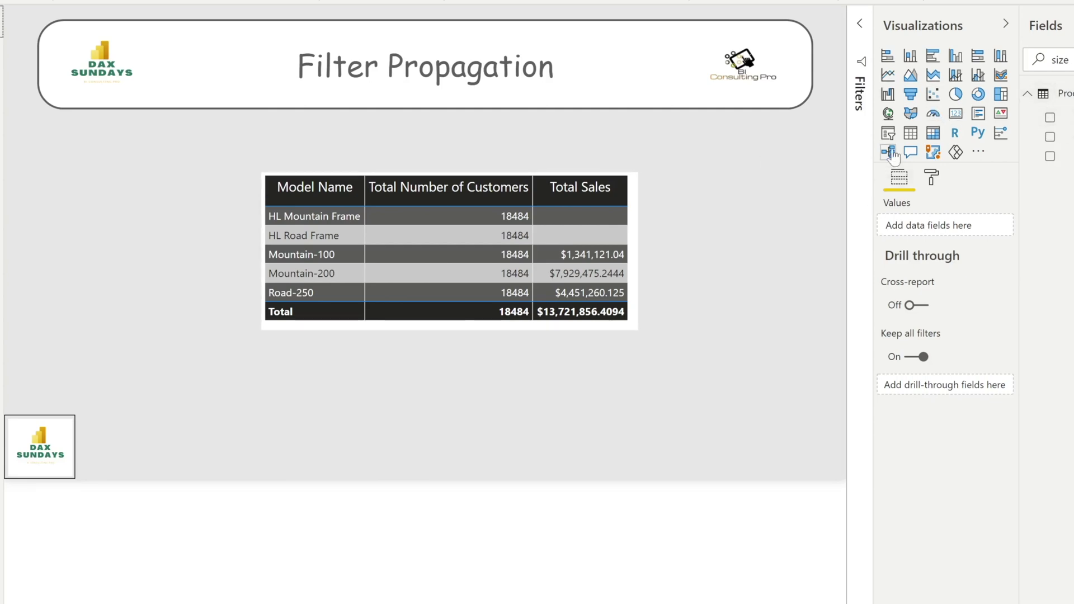
# Add a slicer on the Product table's Size field to the report page and filter the table by size 46
pyautogui.click(887, 132)
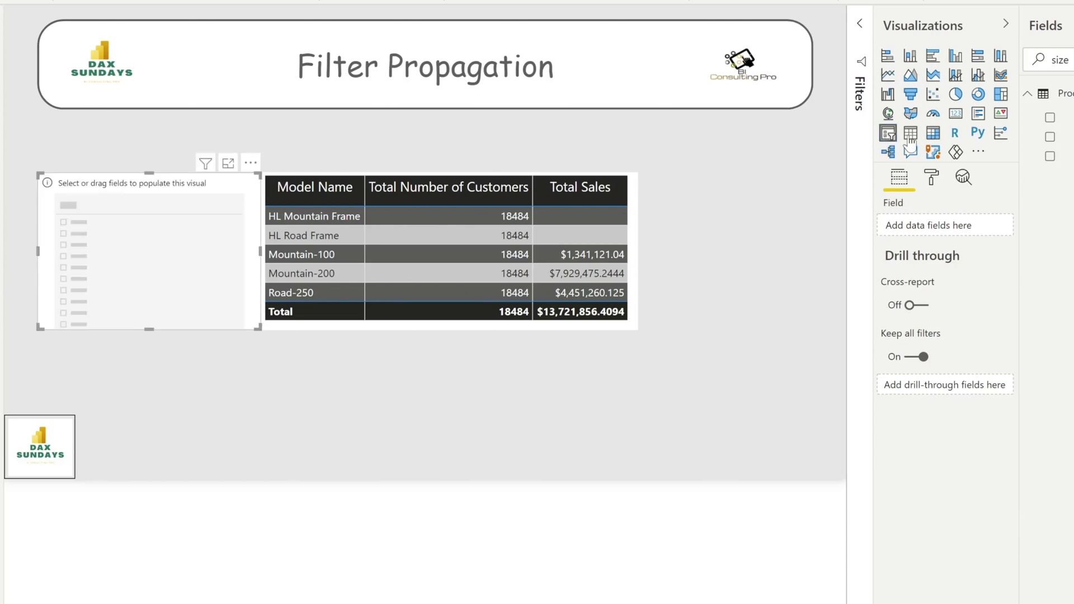
pyautogui.moveTo(1052, 116); pyautogui.dragTo(966, 228)
pyautogui.click(50, 258)
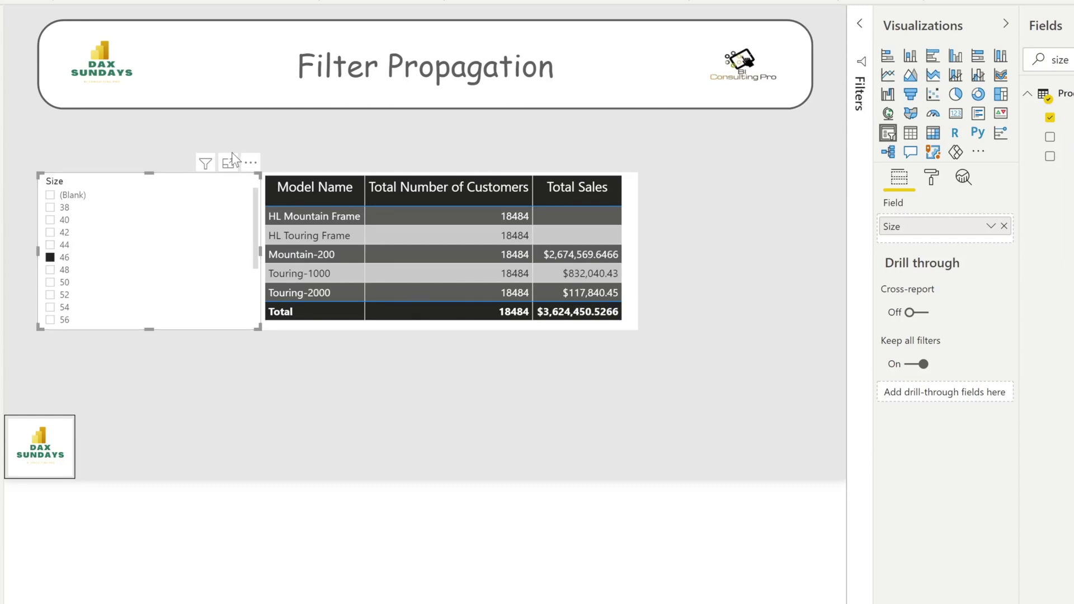
# Remove the Size slicer from the Filter Propagation page
pyautogui.click(250, 164)
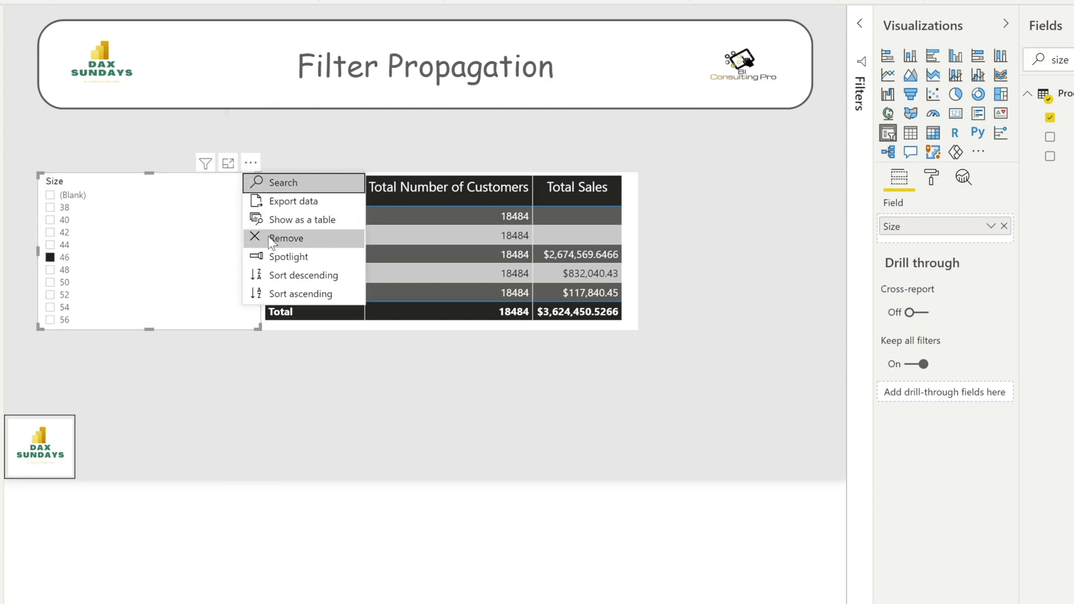
pyautogui.press('Escape')
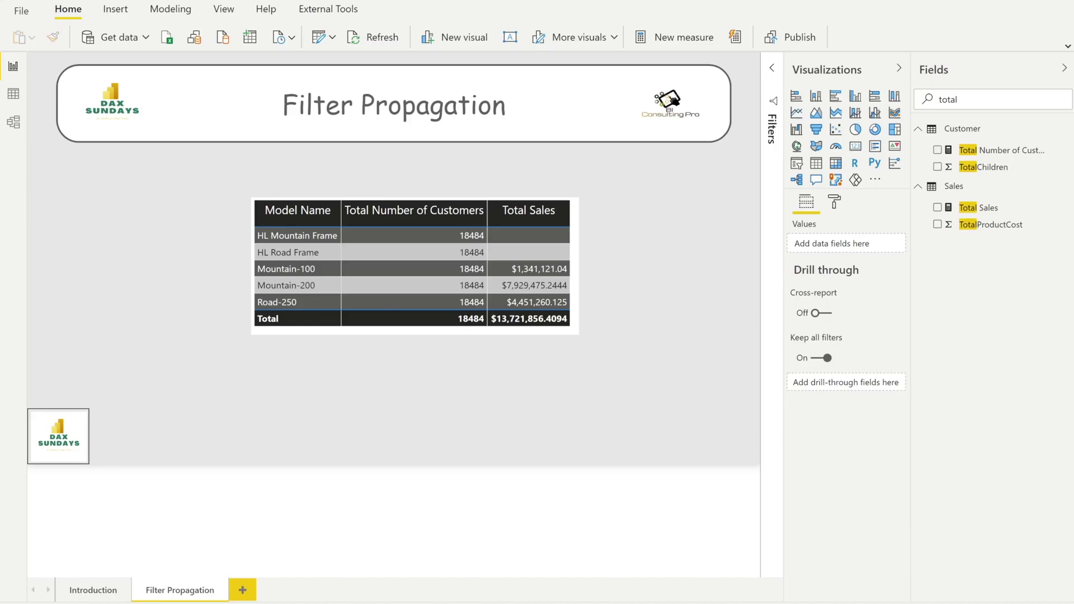
# Review the DAX formulas of the Total Number of Customers and Total Sales measures without changing them
pyautogui.click(986, 156)
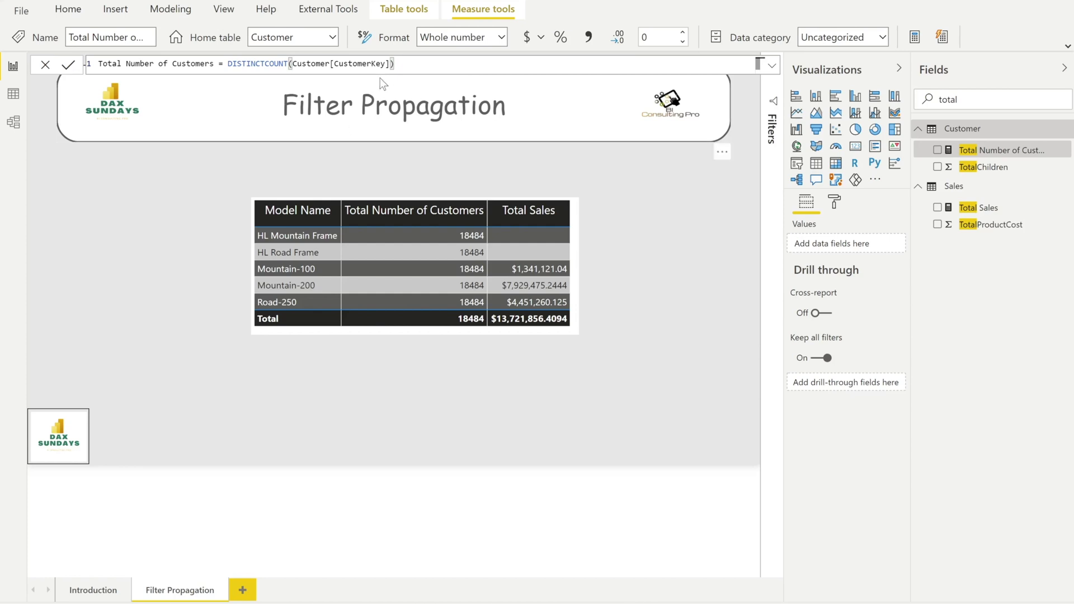
pyautogui.click(216, 217)
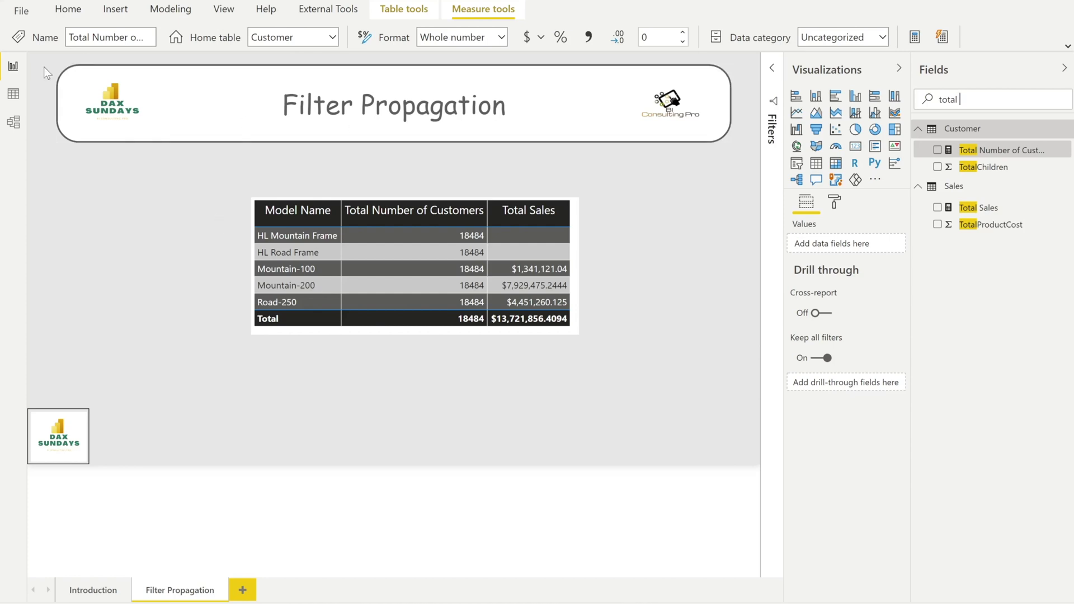
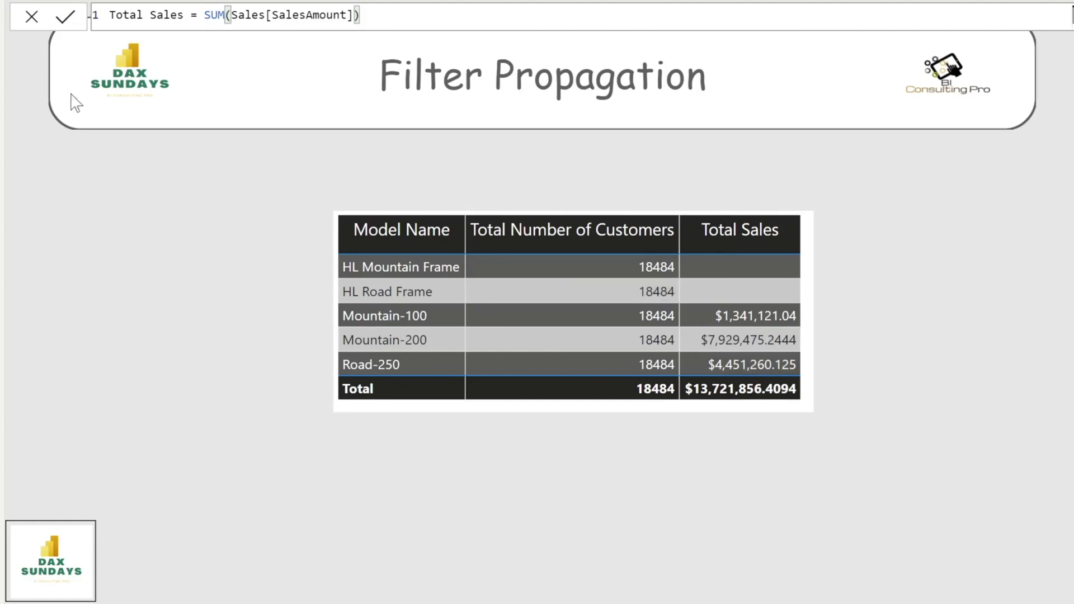
pyautogui.click(31, 16)
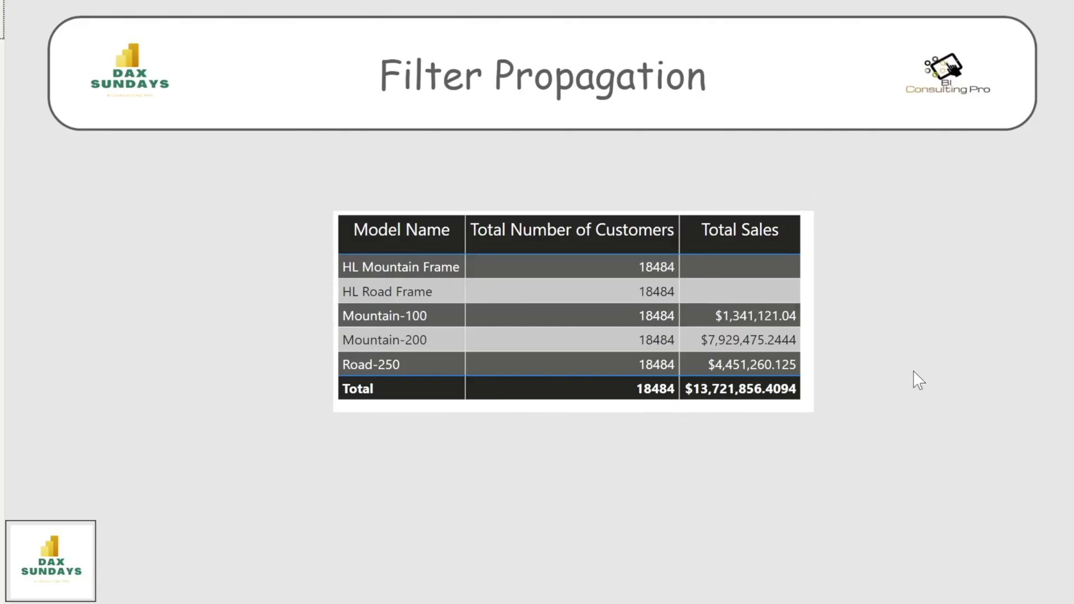
# Widen the model name table visual to make room for another column
pyautogui.click(807, 385)
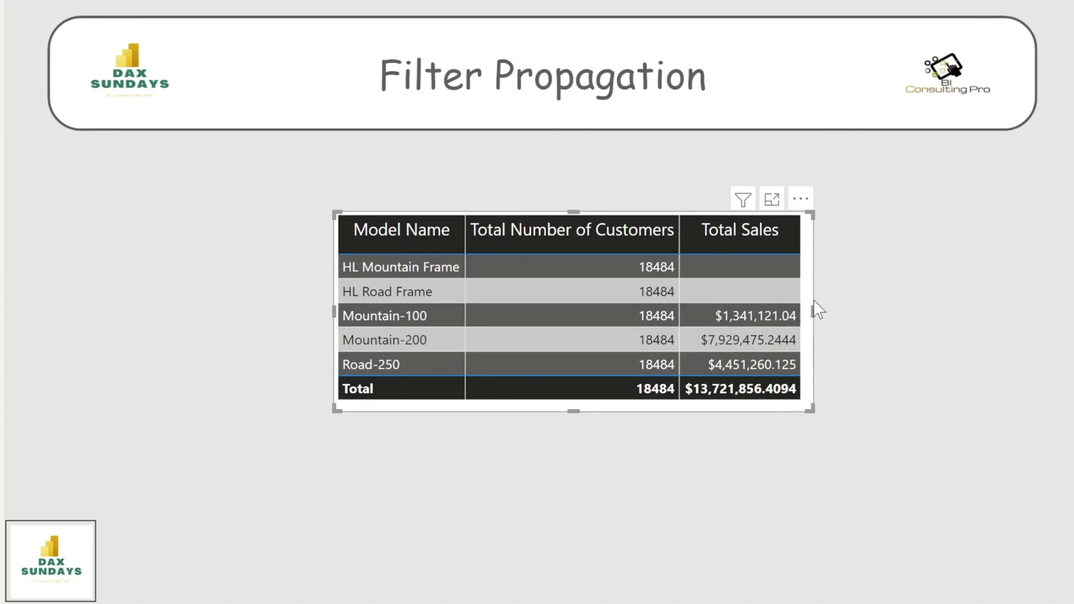
pyautogui.moveTo(811, 313); pyautogui.dragTo(964, 335)
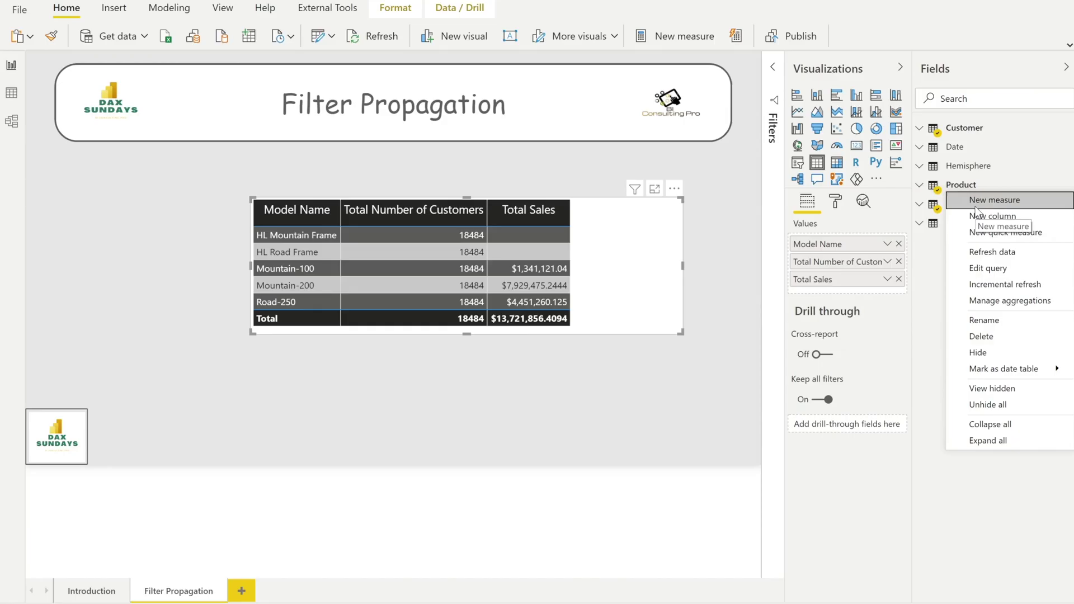
# Create a measure in the Product table defined as Total Products = DISTINCTCOUNT('Product'[ProductKey])
pyautogui.click(975, 207)
pyautogui.write('Total Products = ')
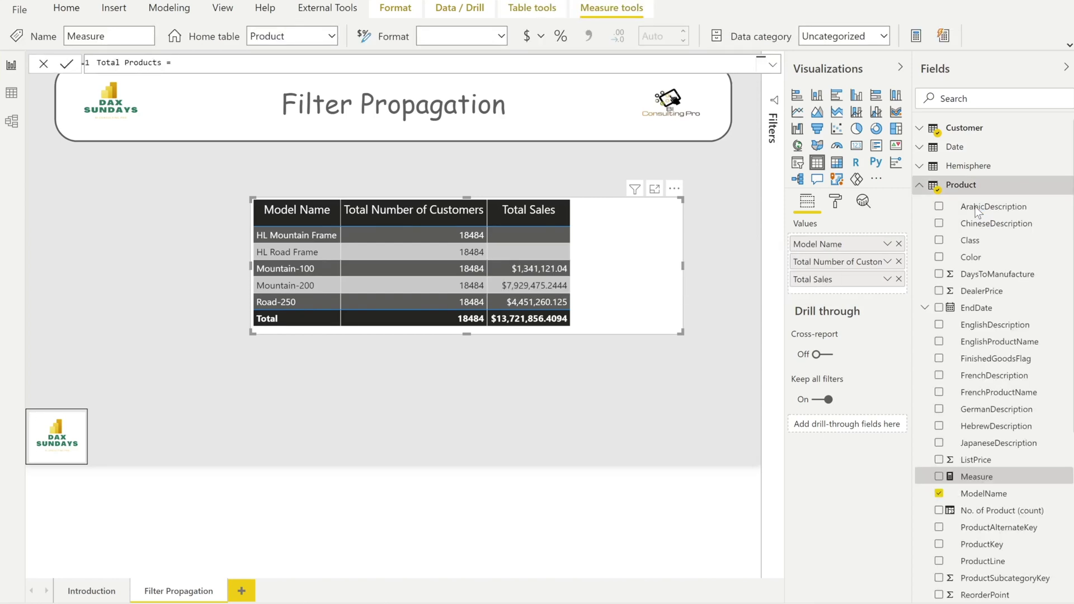
pyautogui.write('Disc')
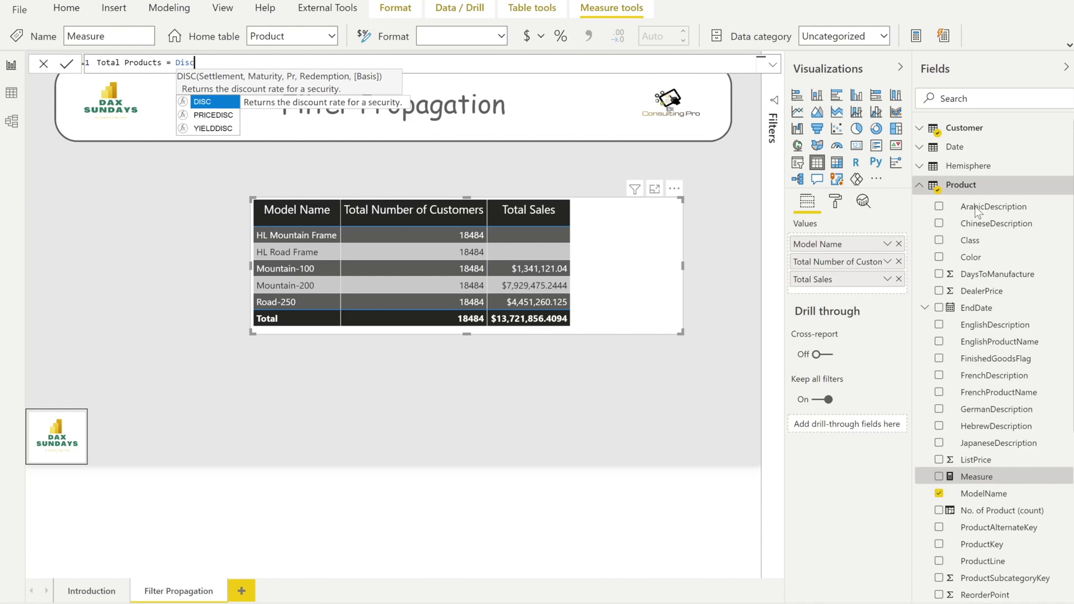
pyautogui.write('tinctcount(productk')
pyautogui.press('Tab')
pyautogui.write(')')
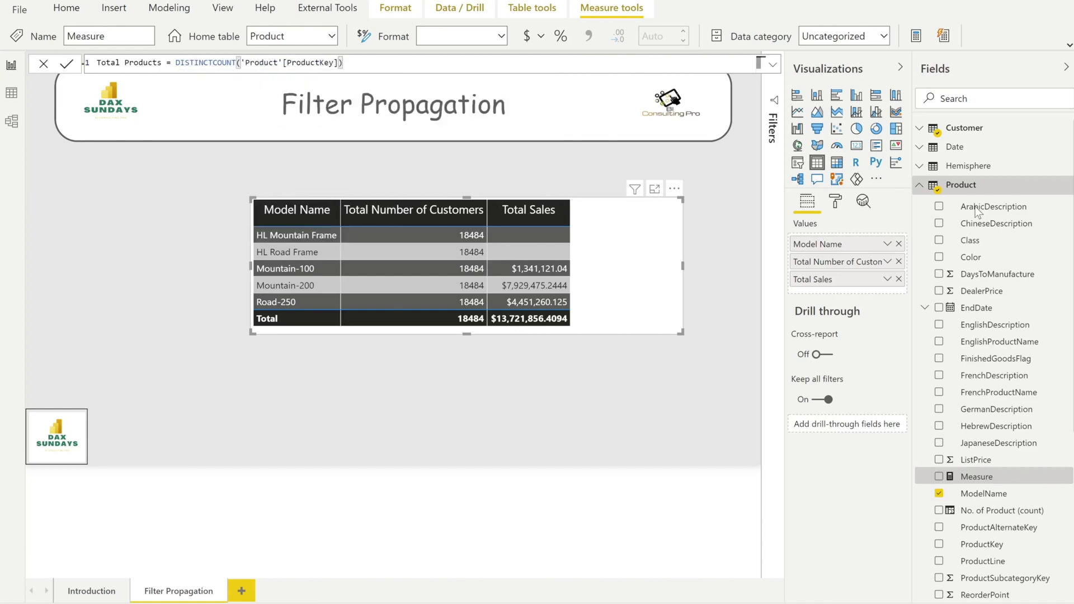
pyautogui.press('Return')
# Add the No. of Product (count) field as a column of the model name table and deselect the visual
pyautogui.click(994, 494)
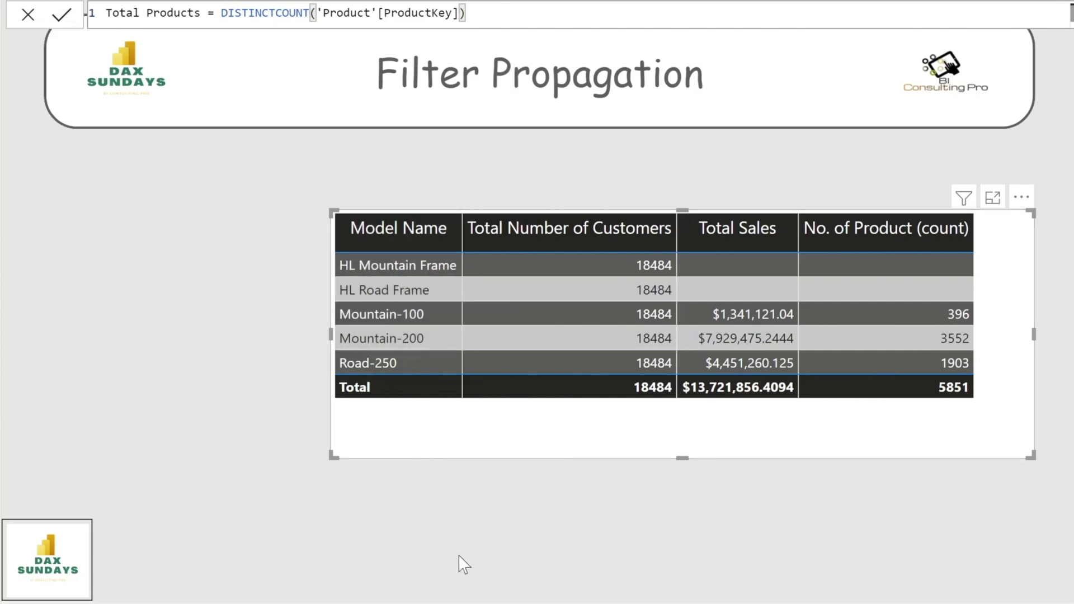
pyautogui.click(478, 557)
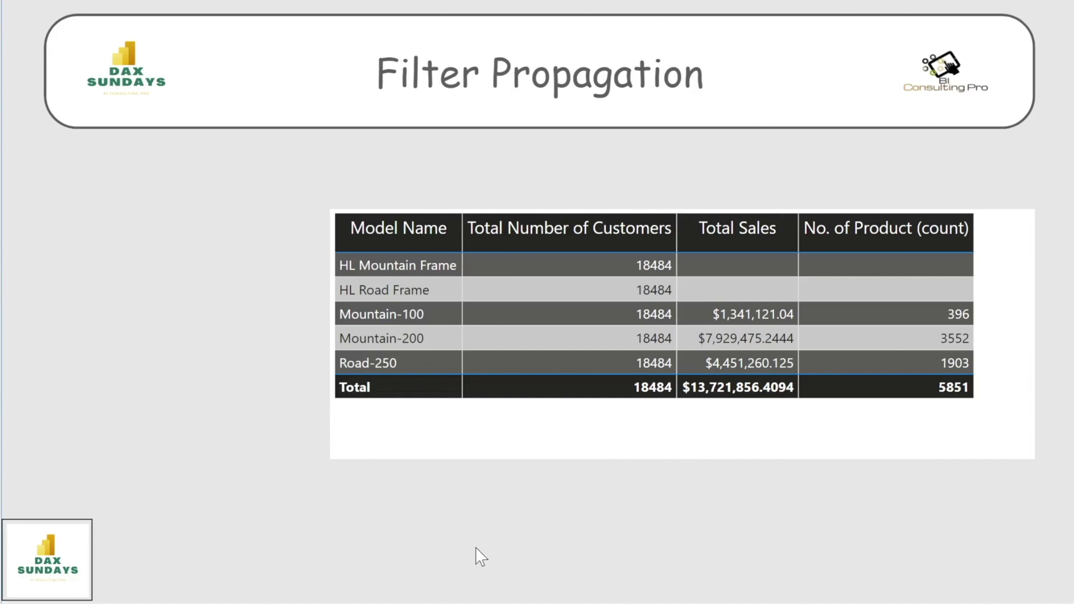